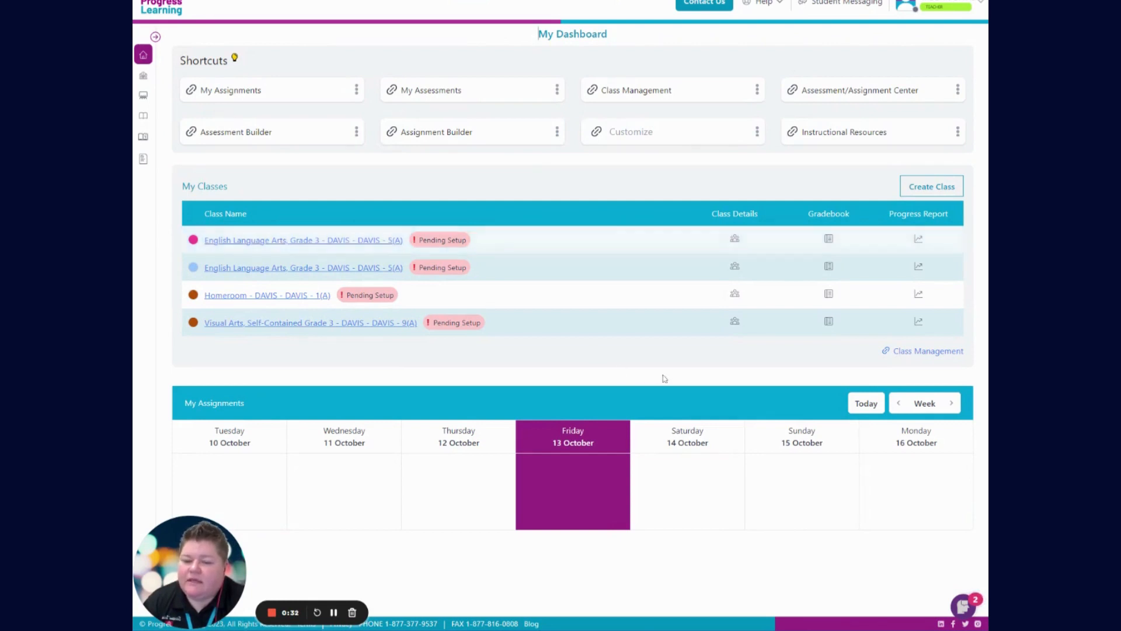
Step: Add the subject 3rd Grade ELA (ACoS 2021) to the first English Language Arts, Grade 3 class
left_click(929, 352)
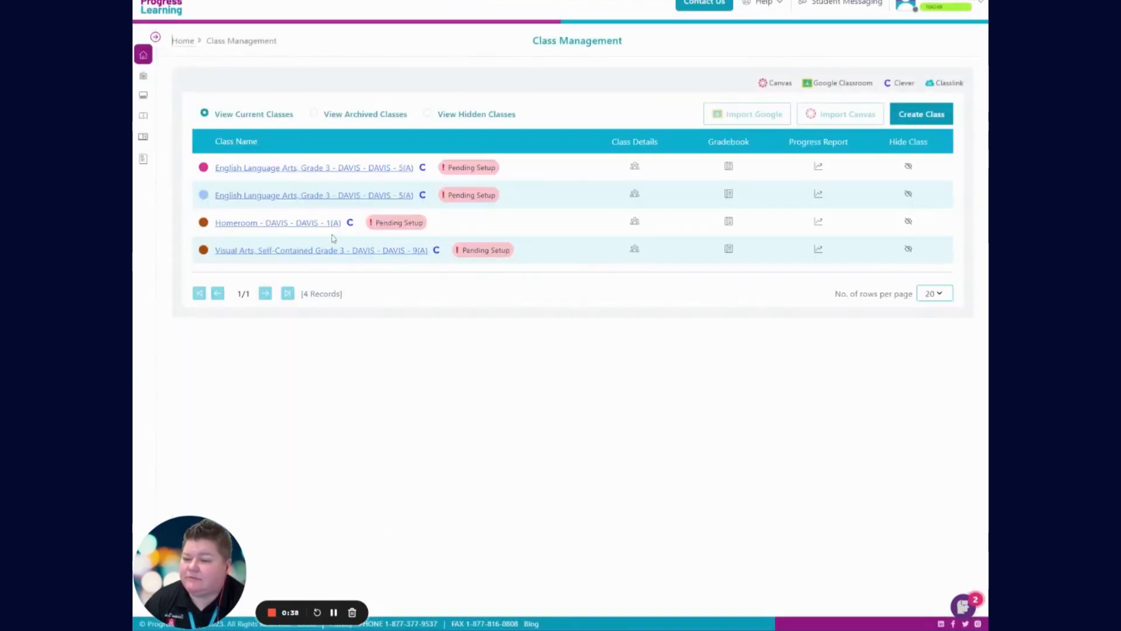
left_click(321, 169)
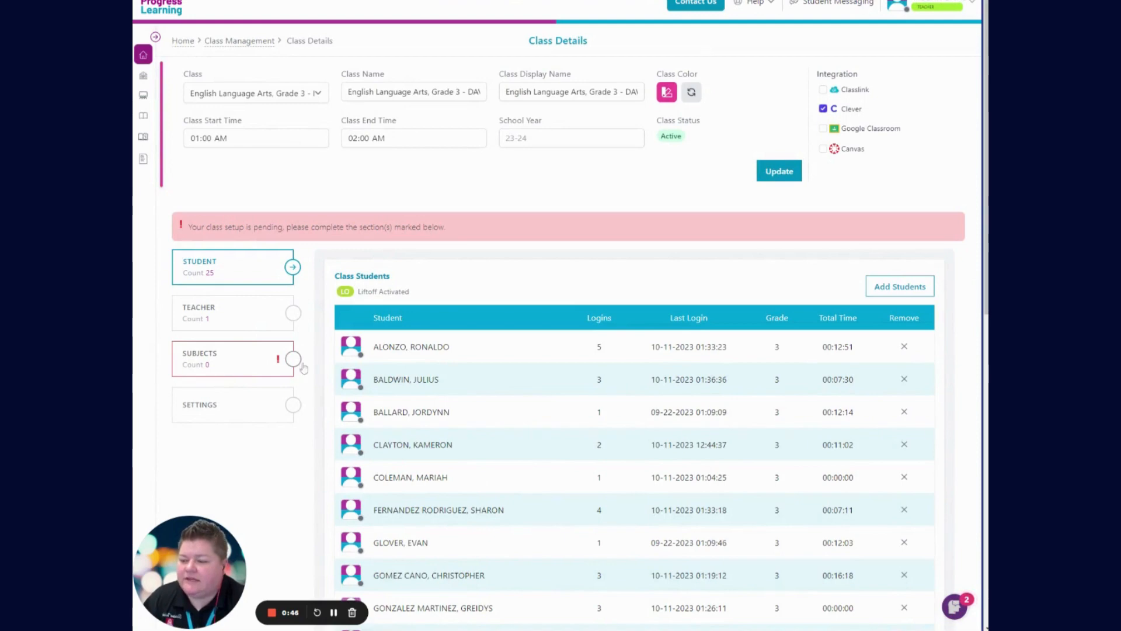
left_click(263, 362)
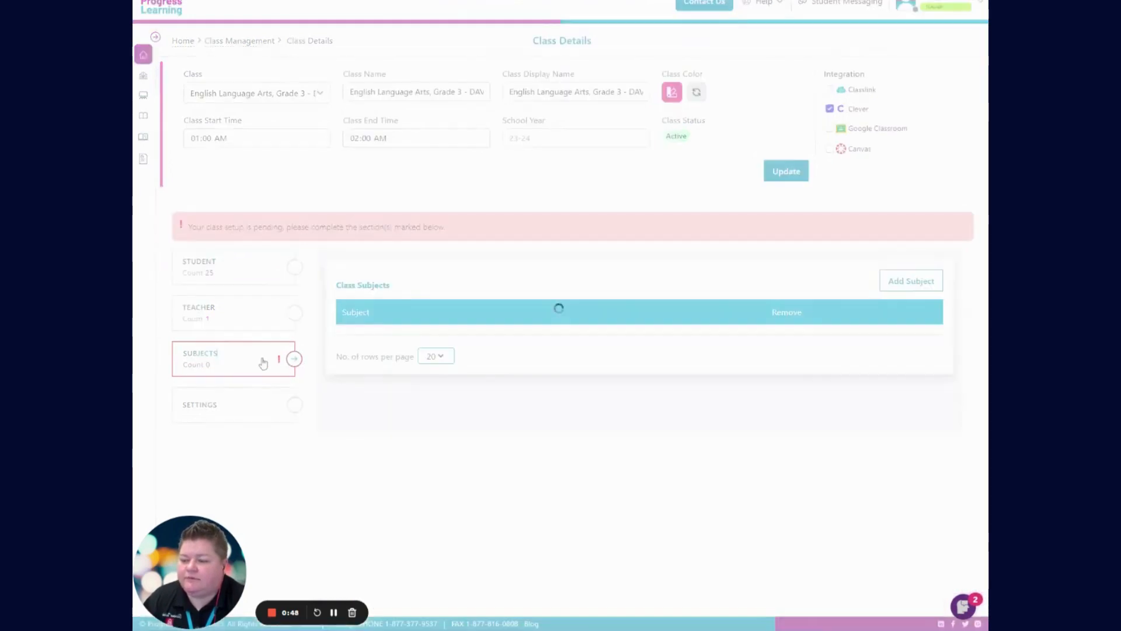
left_click(926, 285)
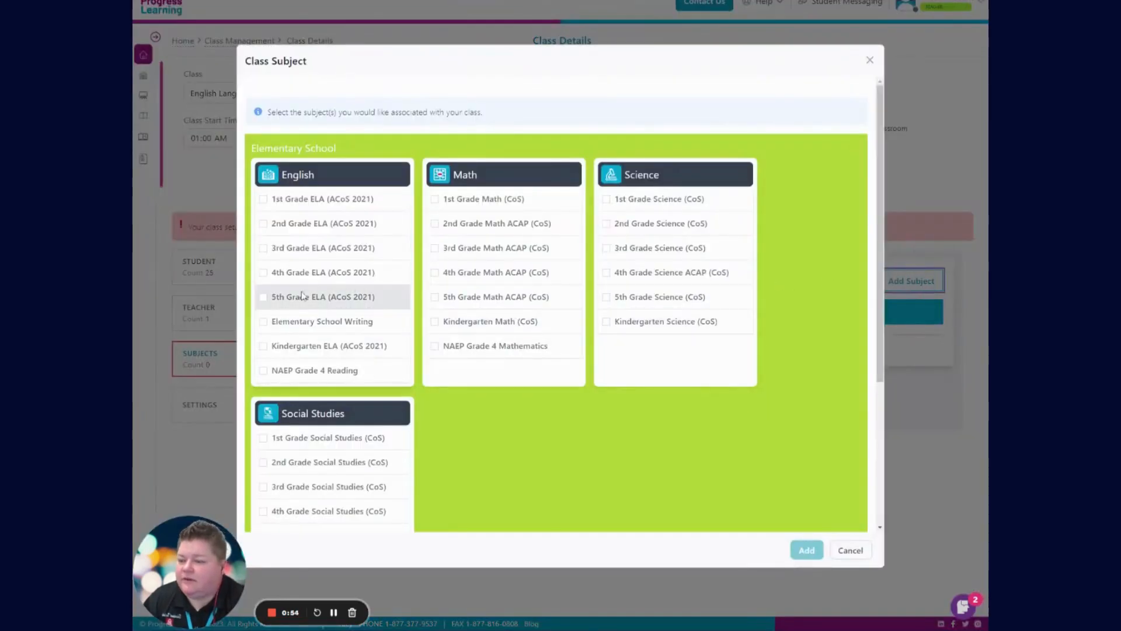
left_click(263, 251)
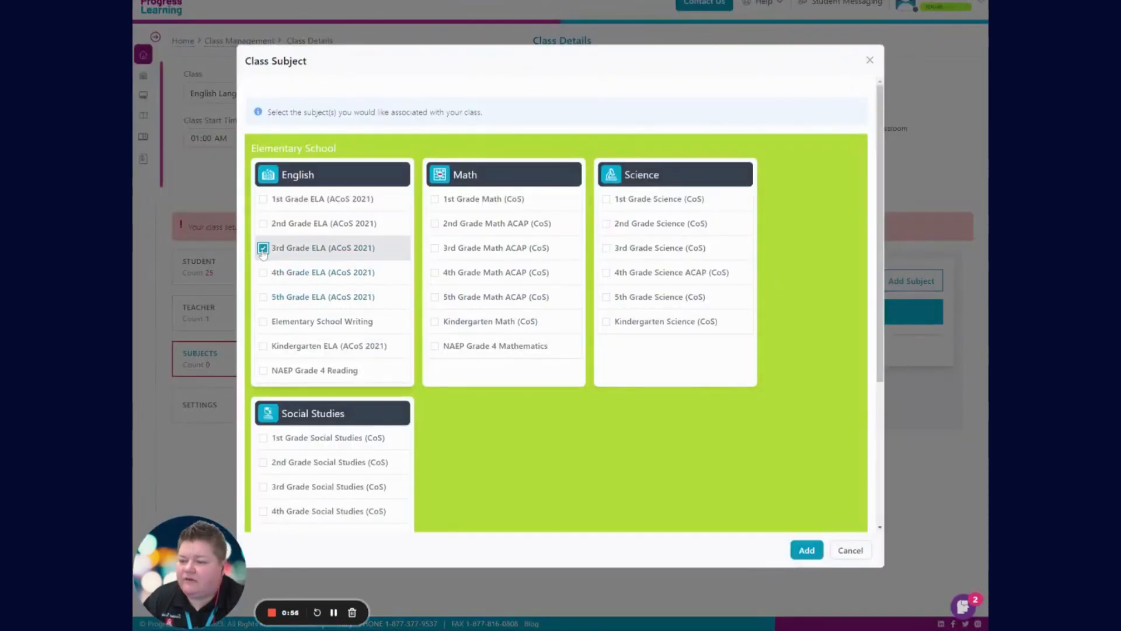
left_click(811, 551)
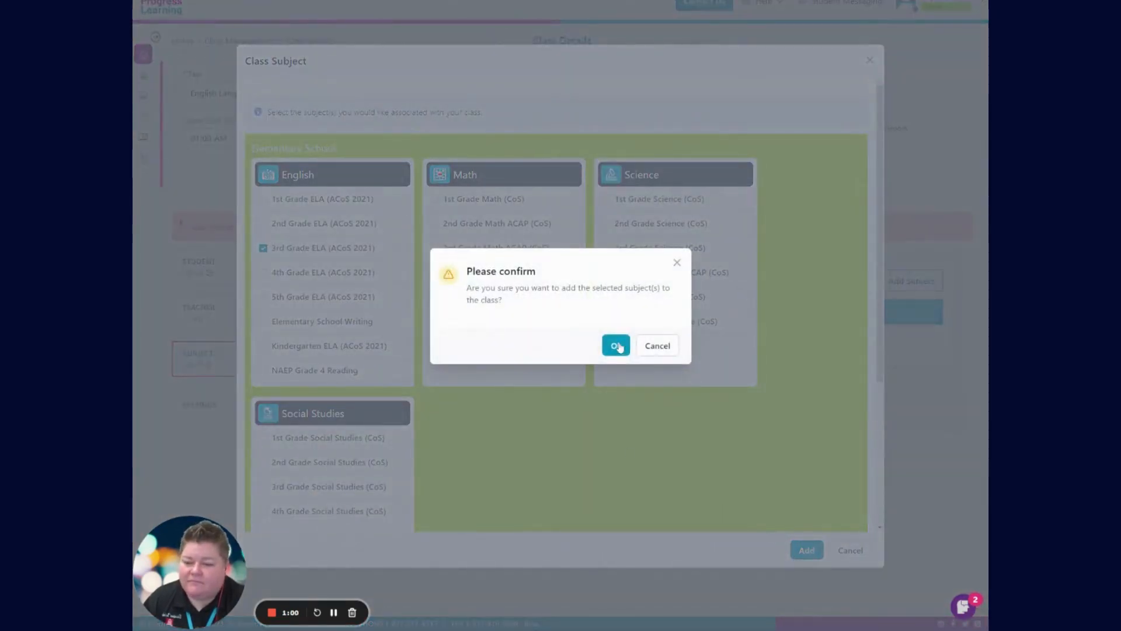
left_click(617, 347)
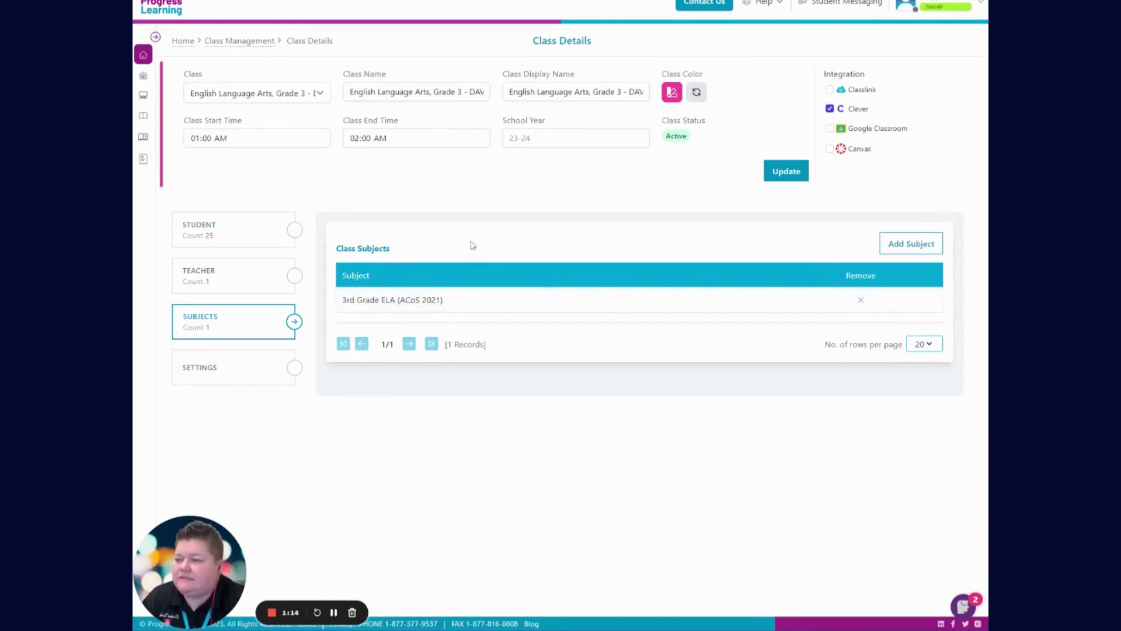
Step: Add the subject 3rd Grade ELA (ACoS 2021) to the second English Language Arts, Grade 3 class
left_click(234, 42)
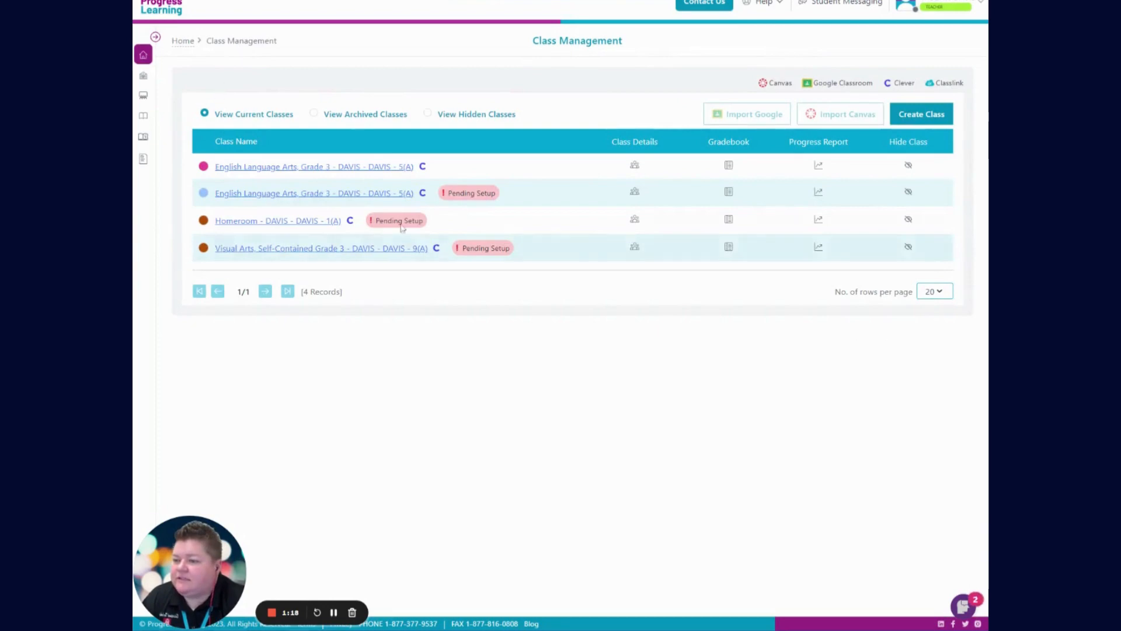
left_click(344, 194)
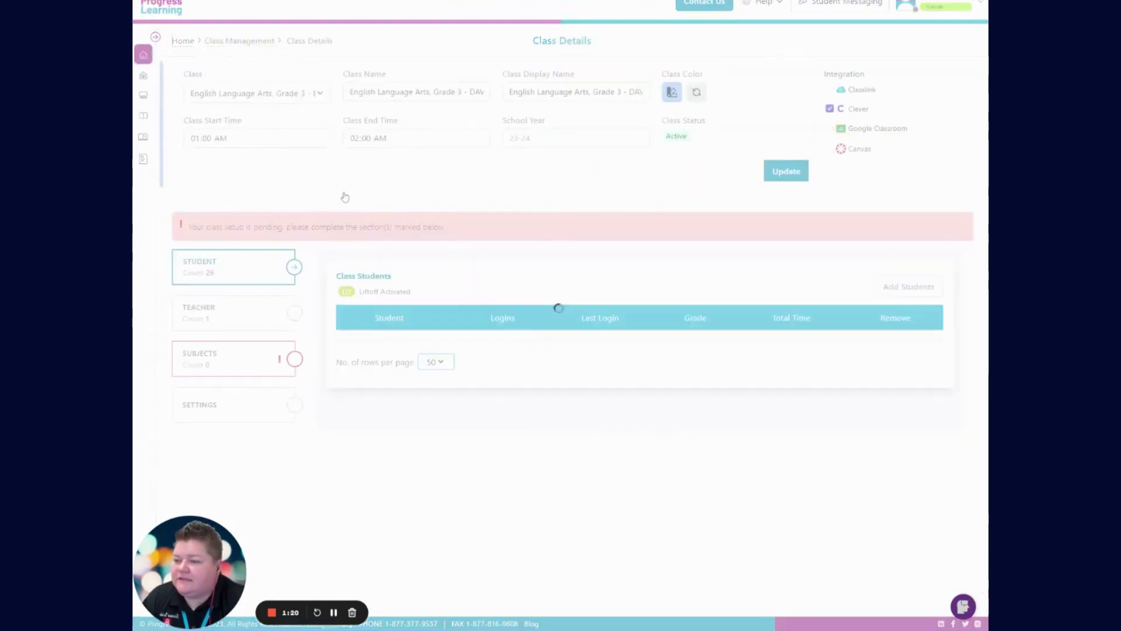
left_click(234, 365)
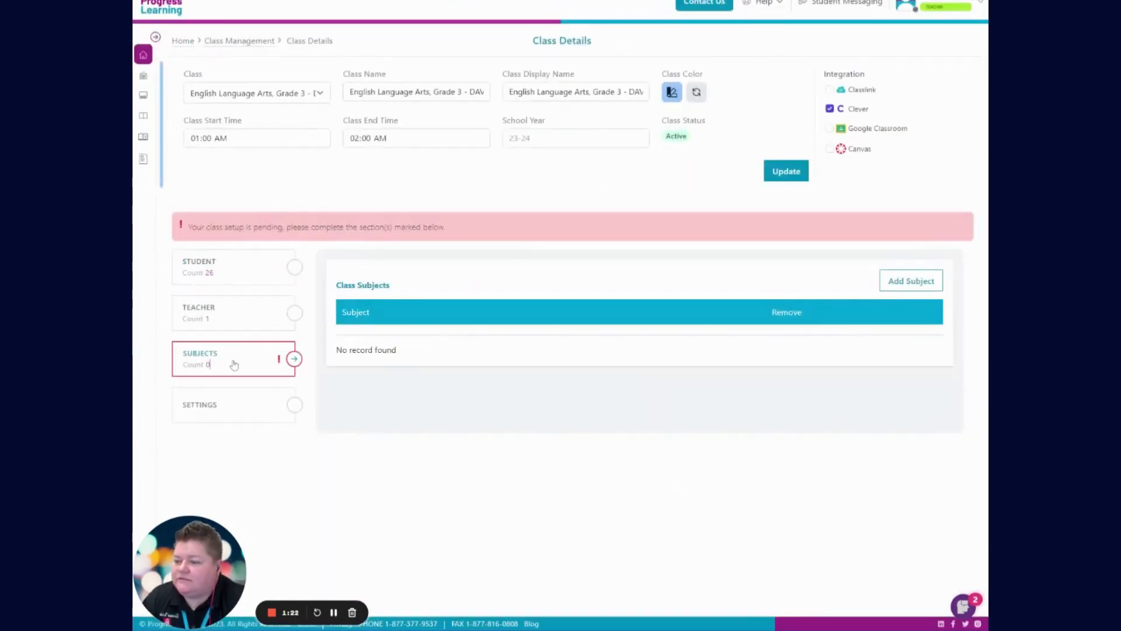
left_click(914, 281)
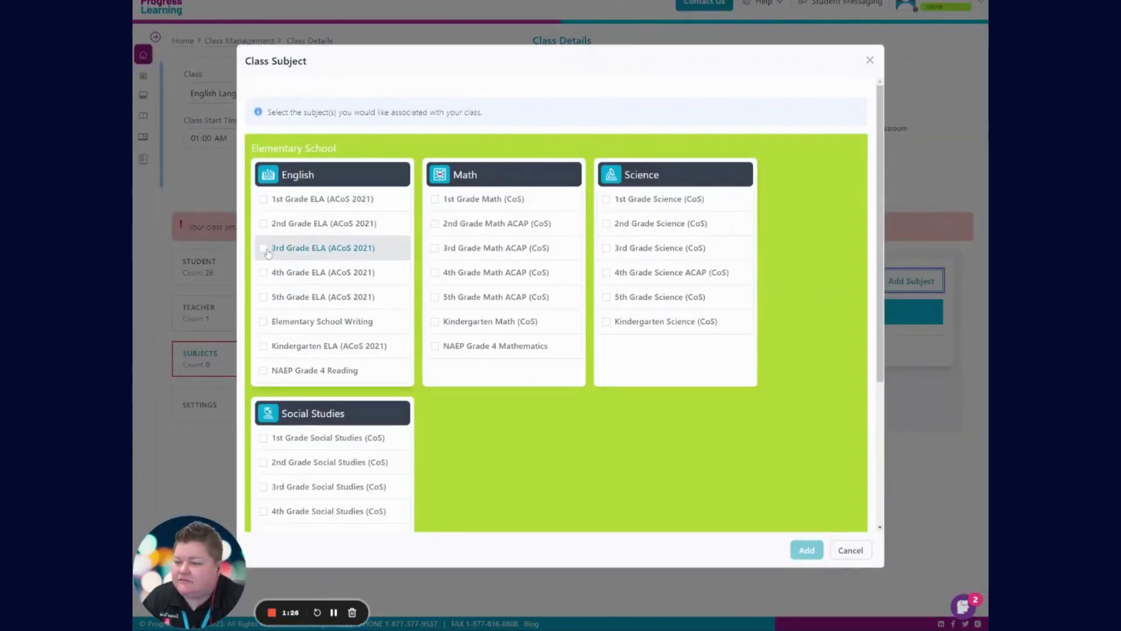
left_click(266, 250)
left_click(812, 551)
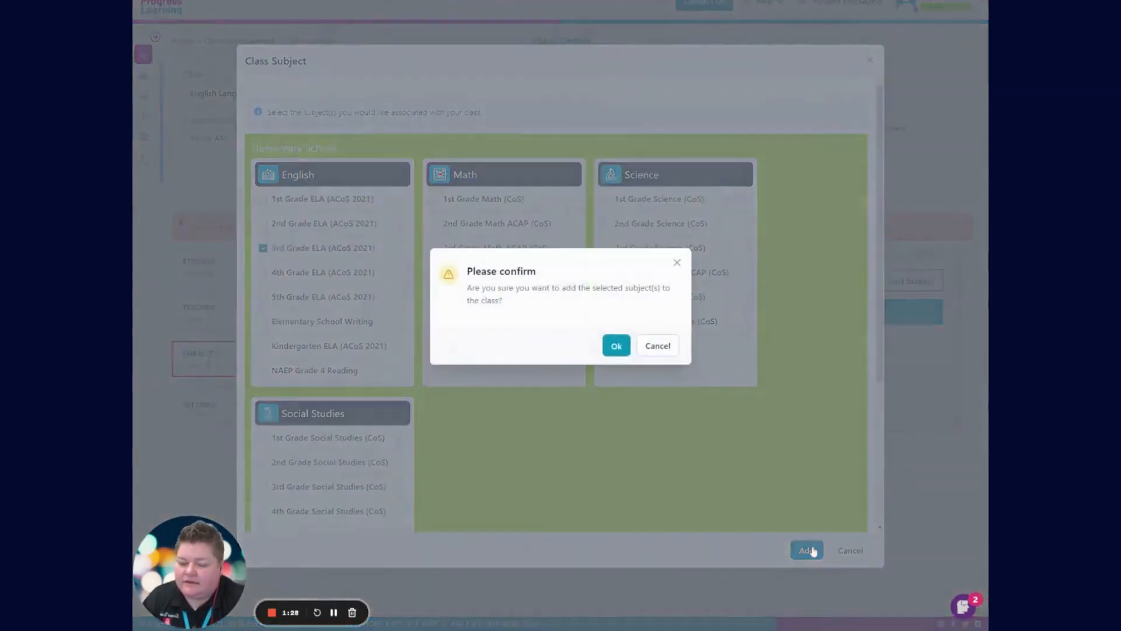
left_click(616, 346)
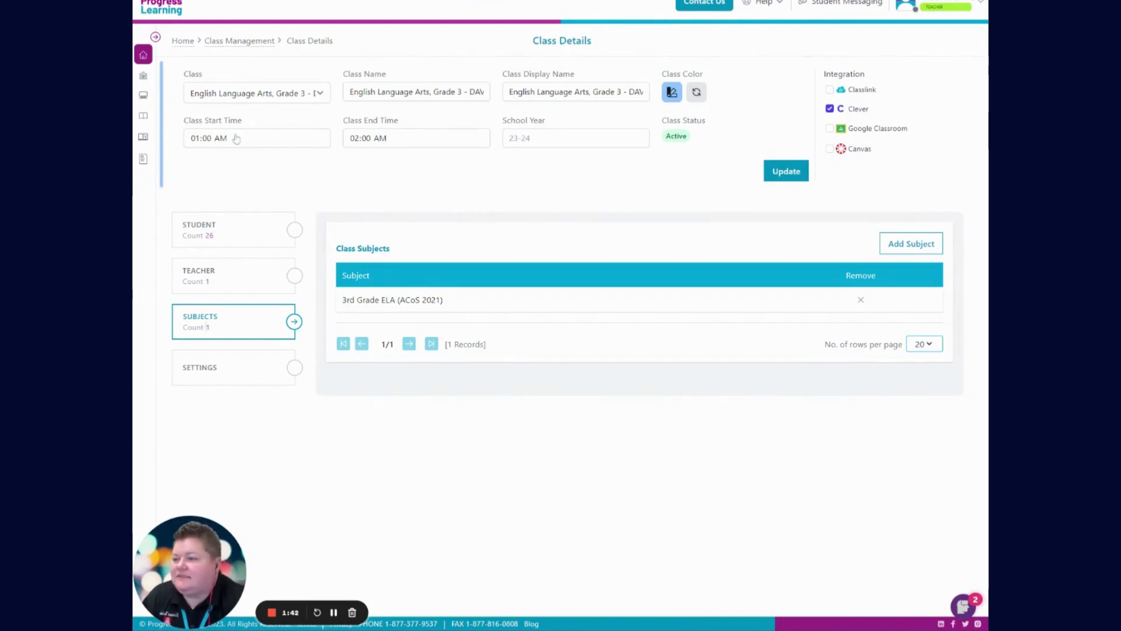
Step: Filter the full assessment bank by the subject 3rd Grade ELA (ACoS 2021)
left_click(146, 120)
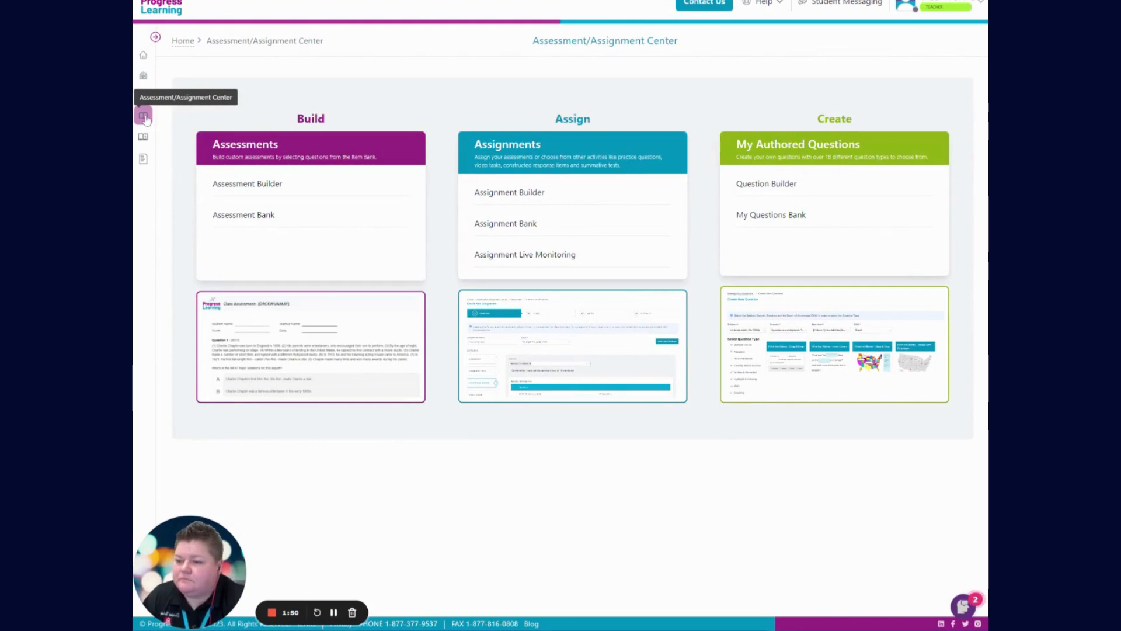
left_click(266, 217)
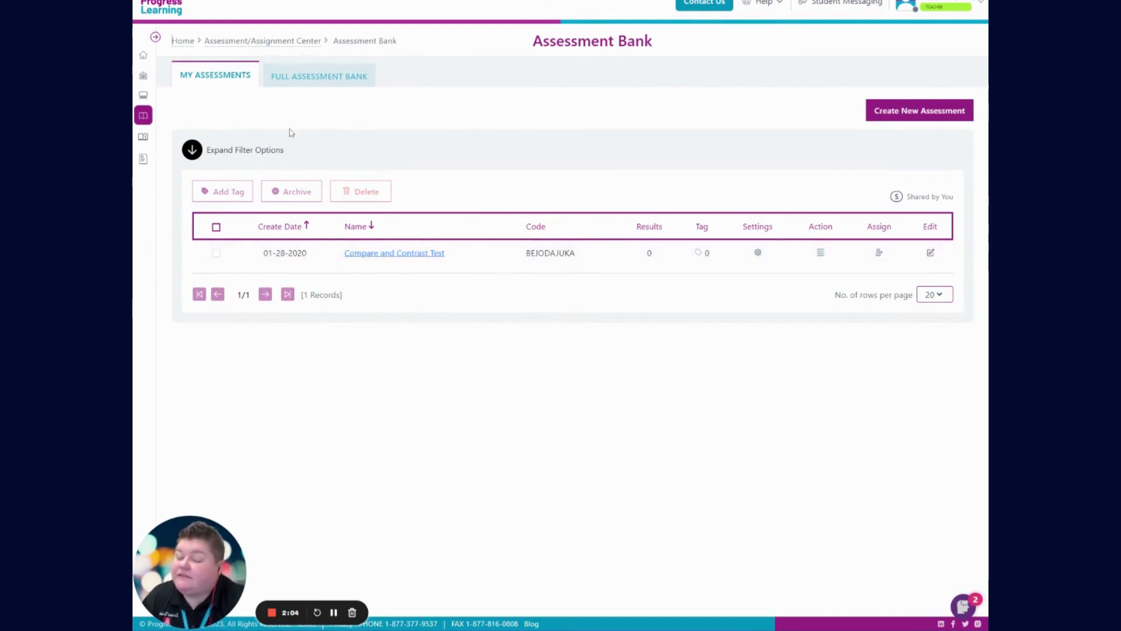
left_click(322, 79)
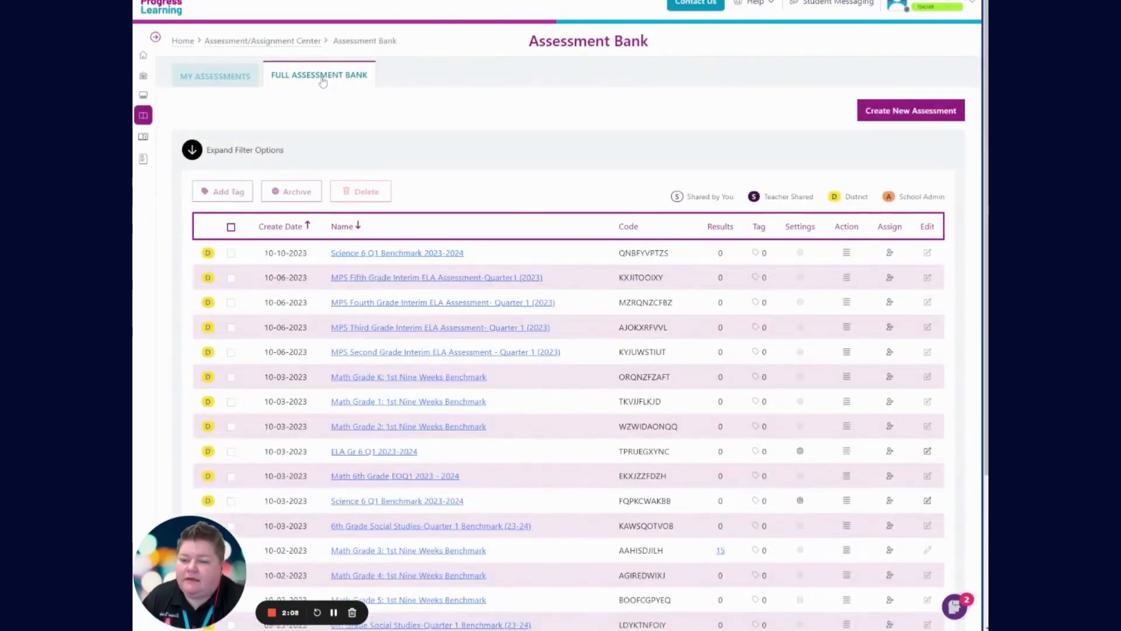
left_click(193, 152)
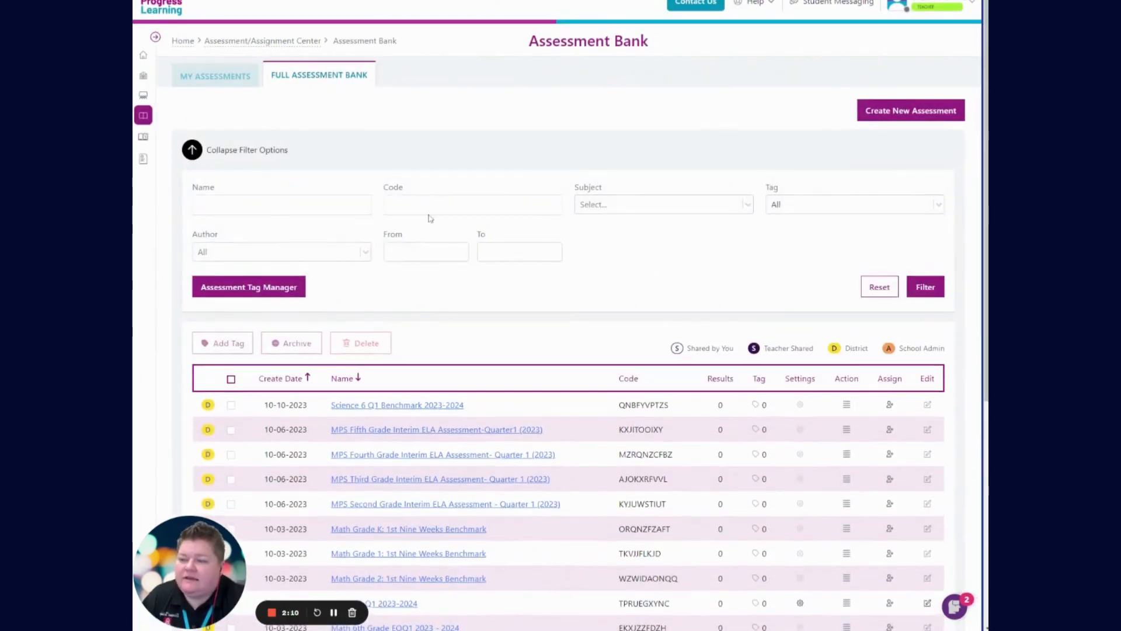
left_click(744, 204)
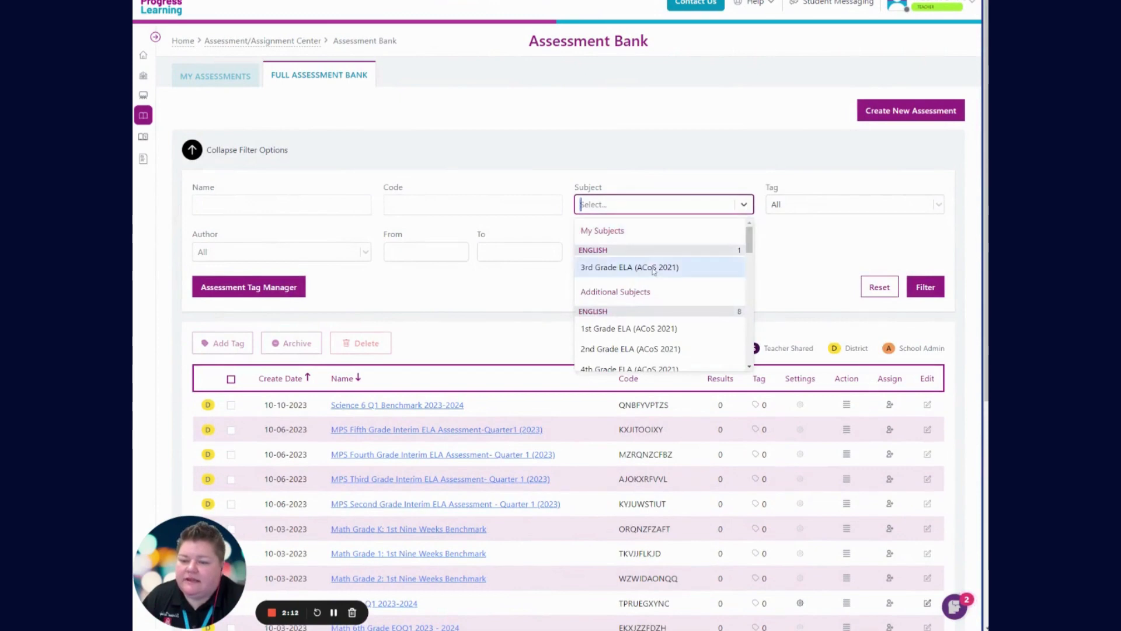
left_click(648, 269)
left_click(928, 292)
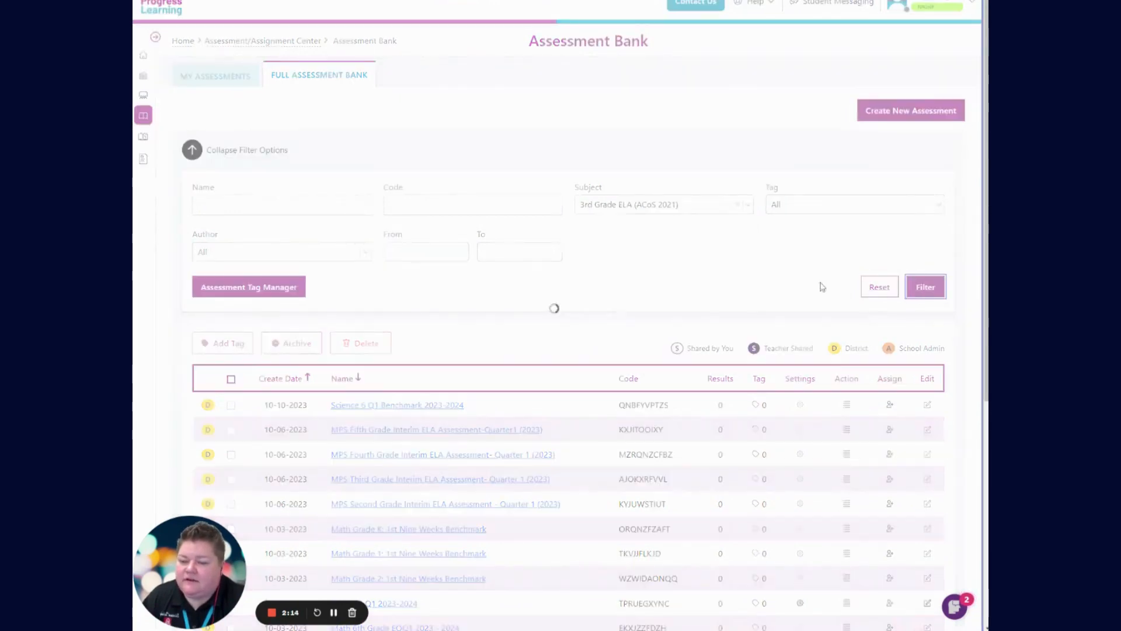
Step: Start assigning the MPS Third Grade Interim ELA Assessment- Quarter 1 (2023)
scroll(558, 312, "down", 1)
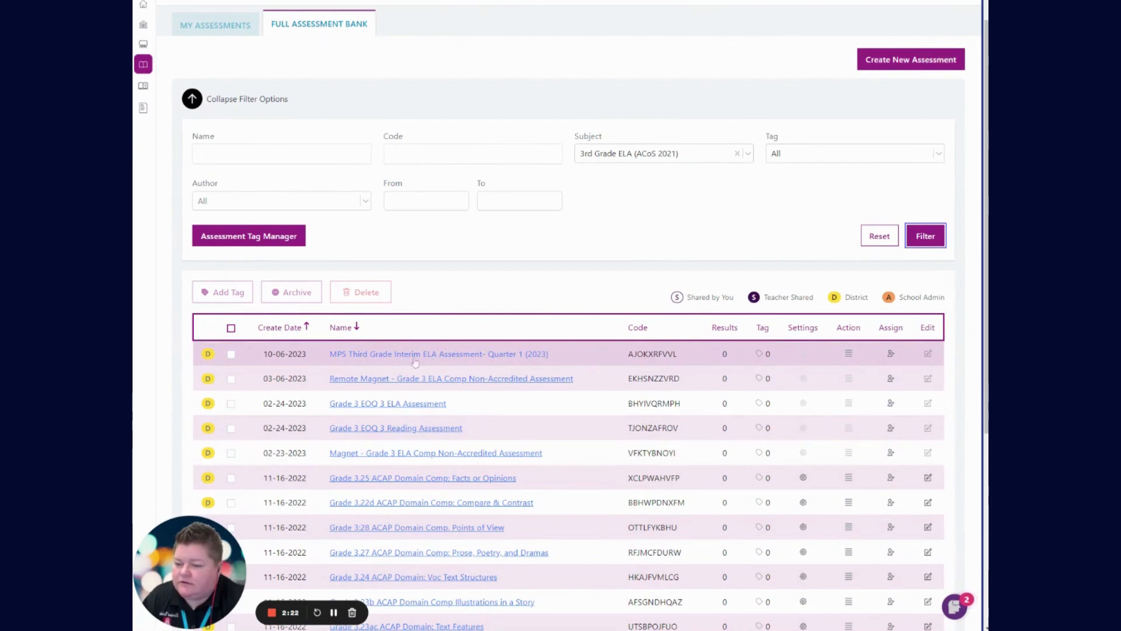
left_click(232, 355)
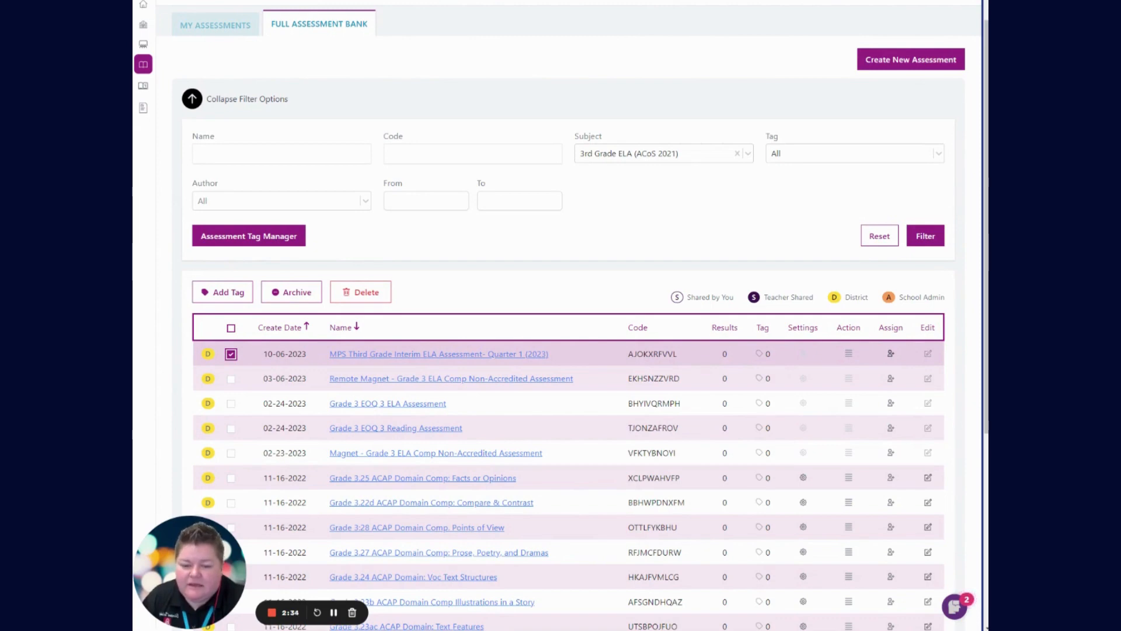
left_click(891, 354)
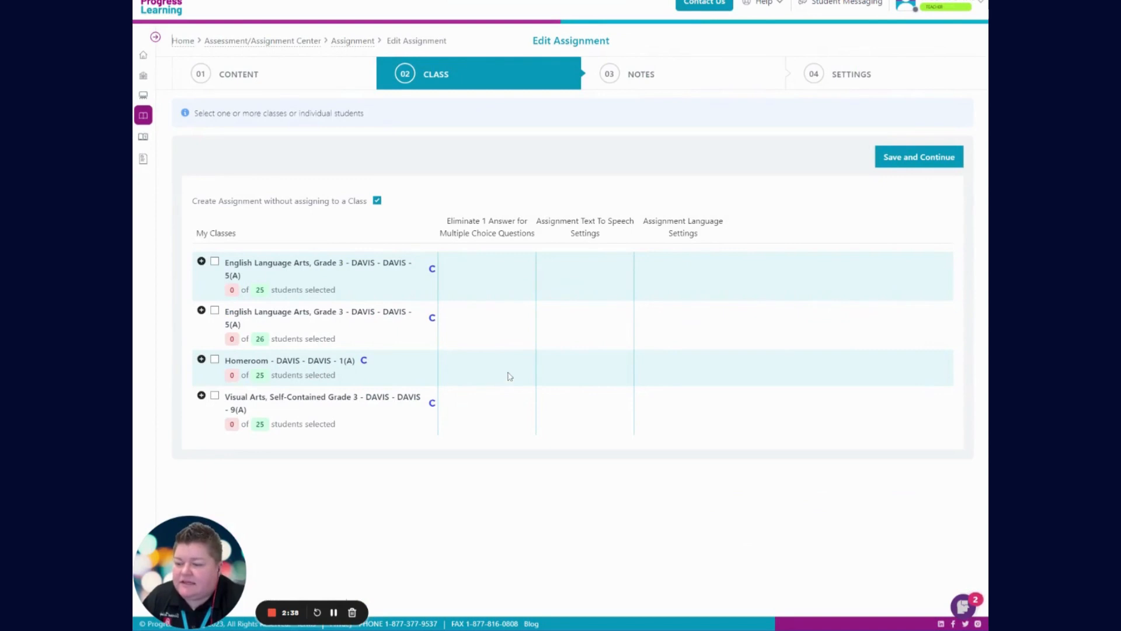
Step: Select only one individual student from the first English Language Arts, Grade 3 class
left_click(201, 262)
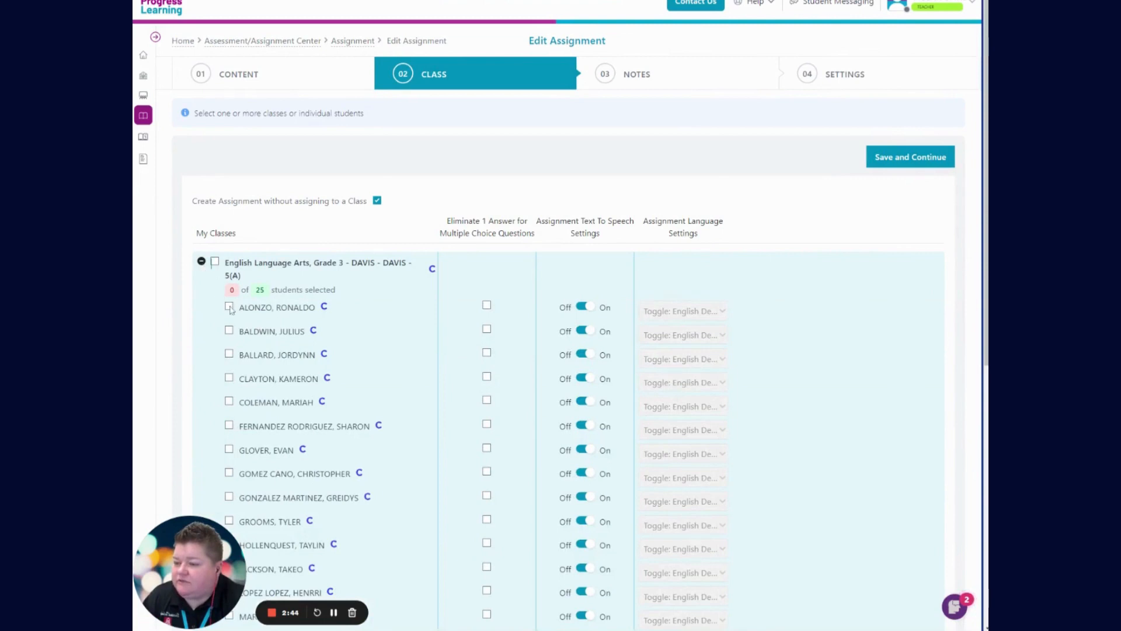
left_click(202, 261)
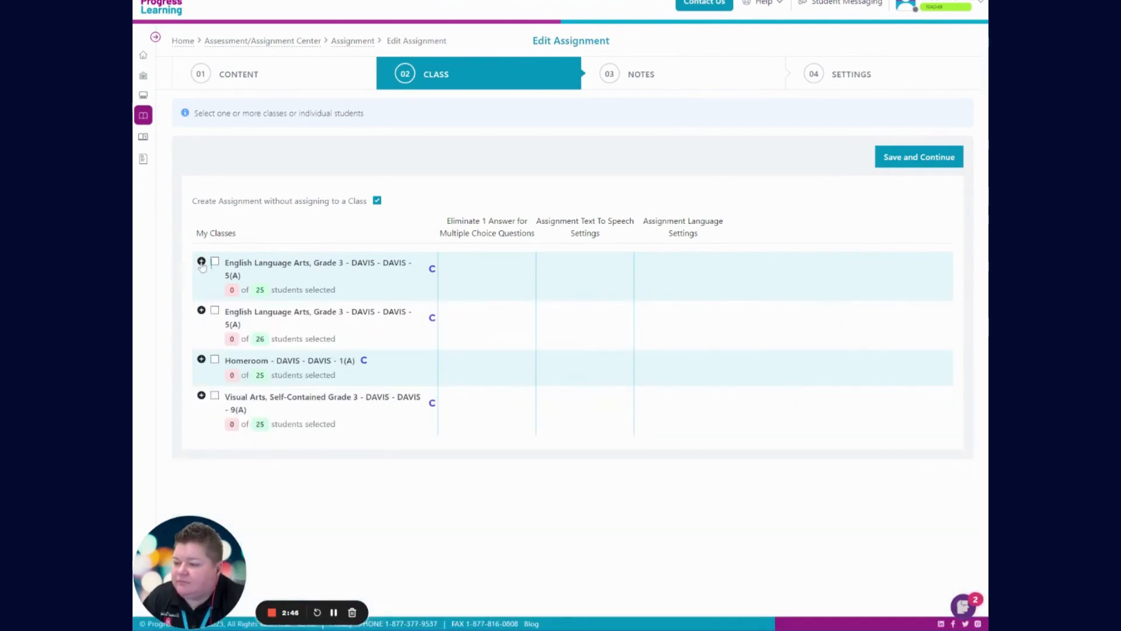
left_click(202, 263)
left_click(229, 330)
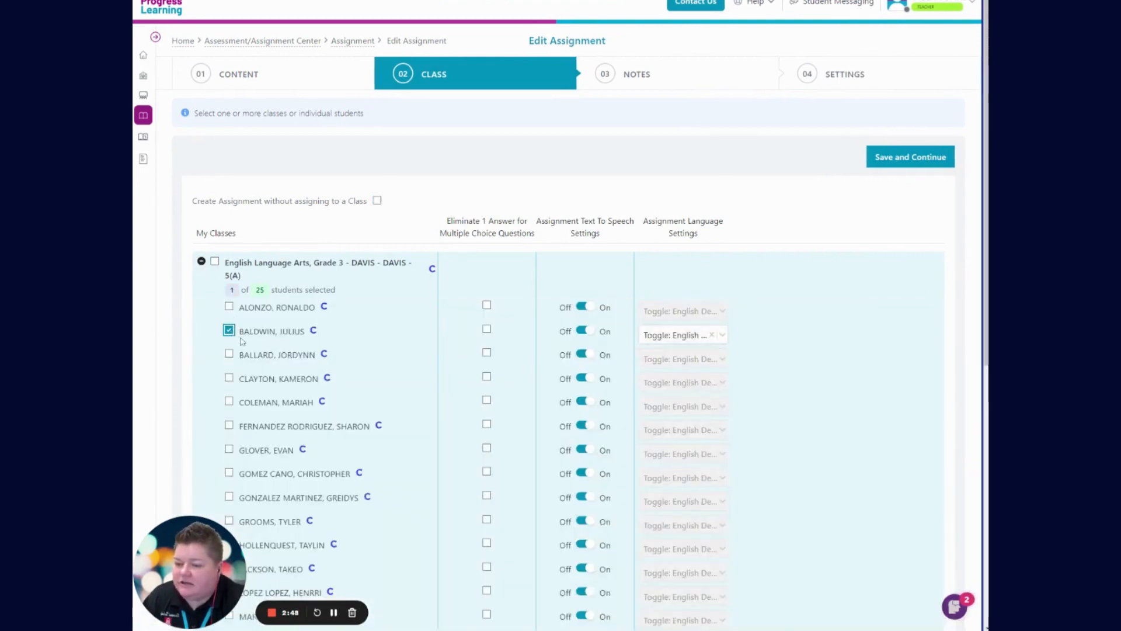
left_click(201, 261)
Step: Select both English Language Arts, Grade 3 classes for the assignment and make sure every student in each is included
left_click(214, 261)
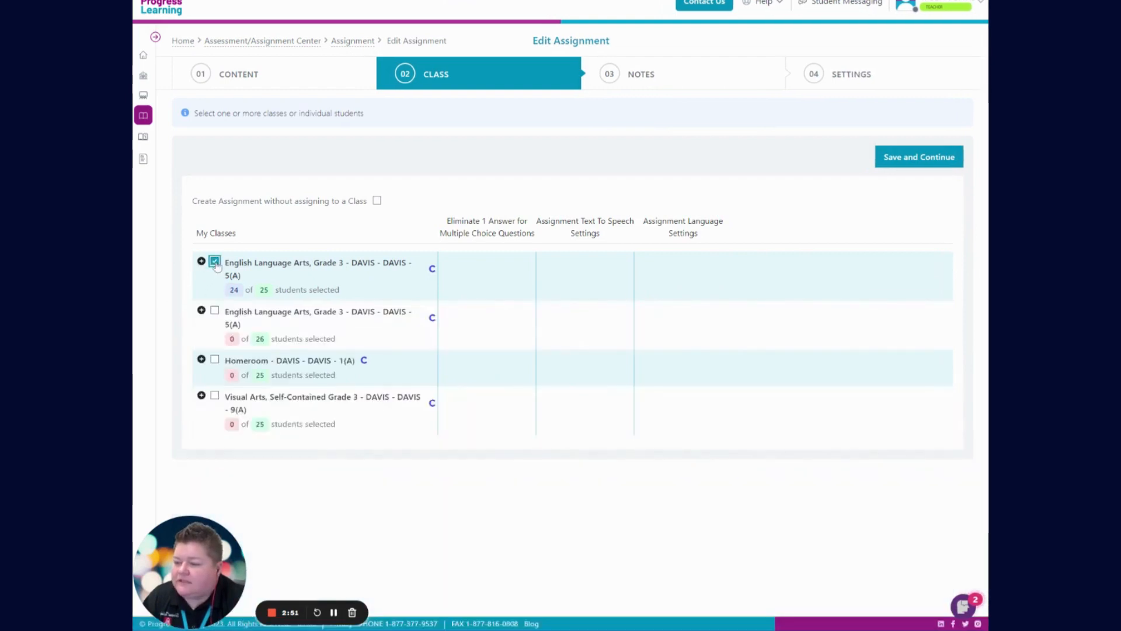
left_click(214, 311)
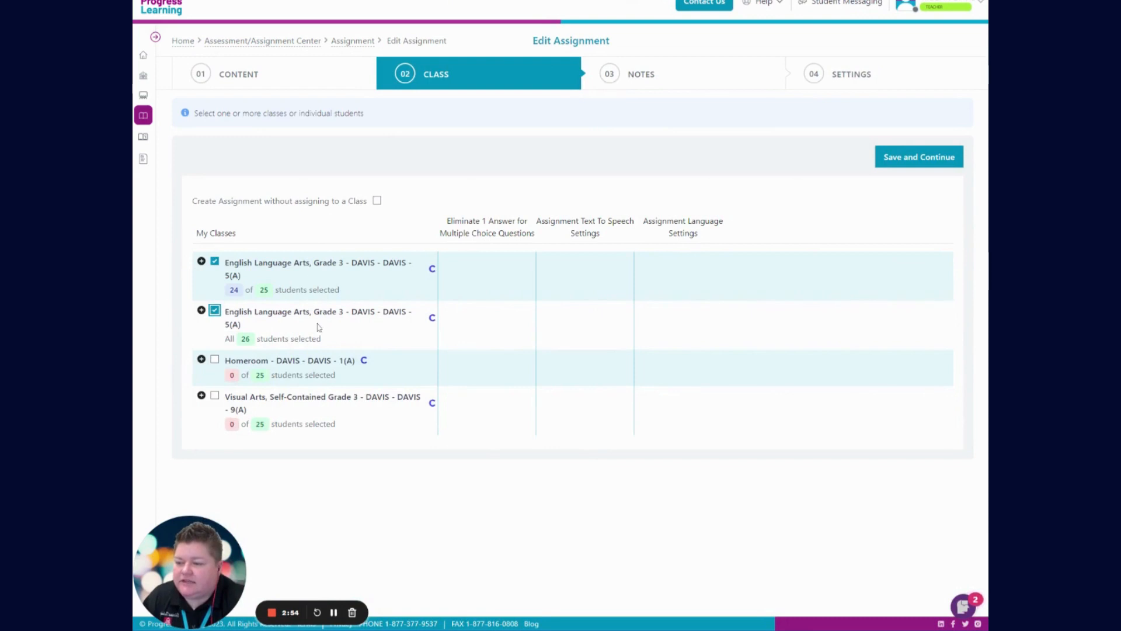
left_click(201, 261)
left_click(229, 331)
left_click(229, 332)
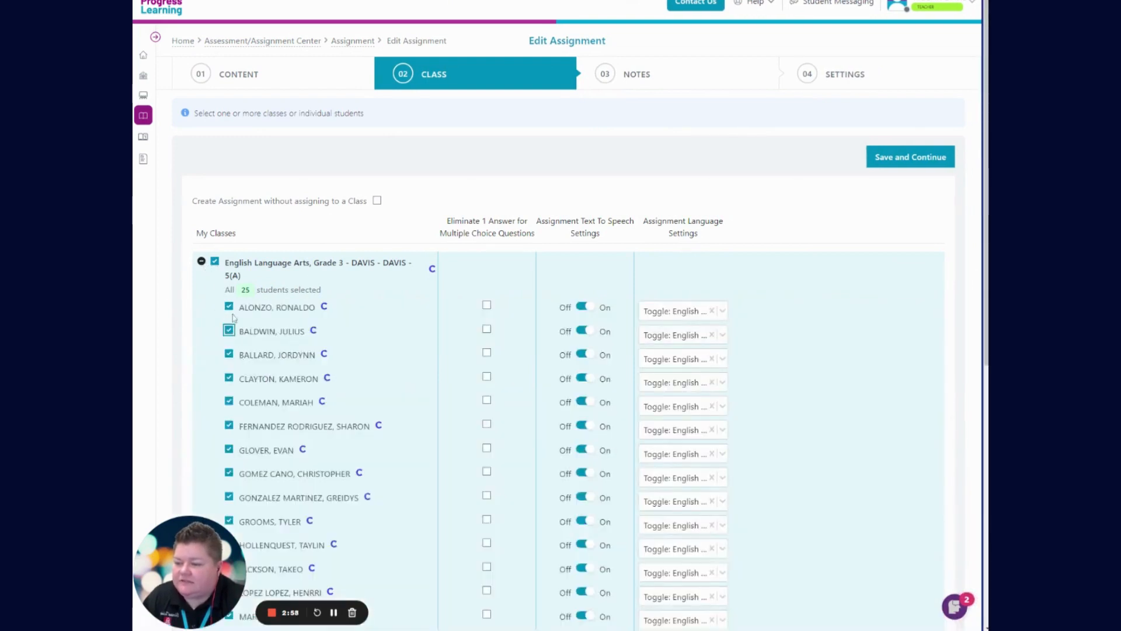
left_click(215, 262)
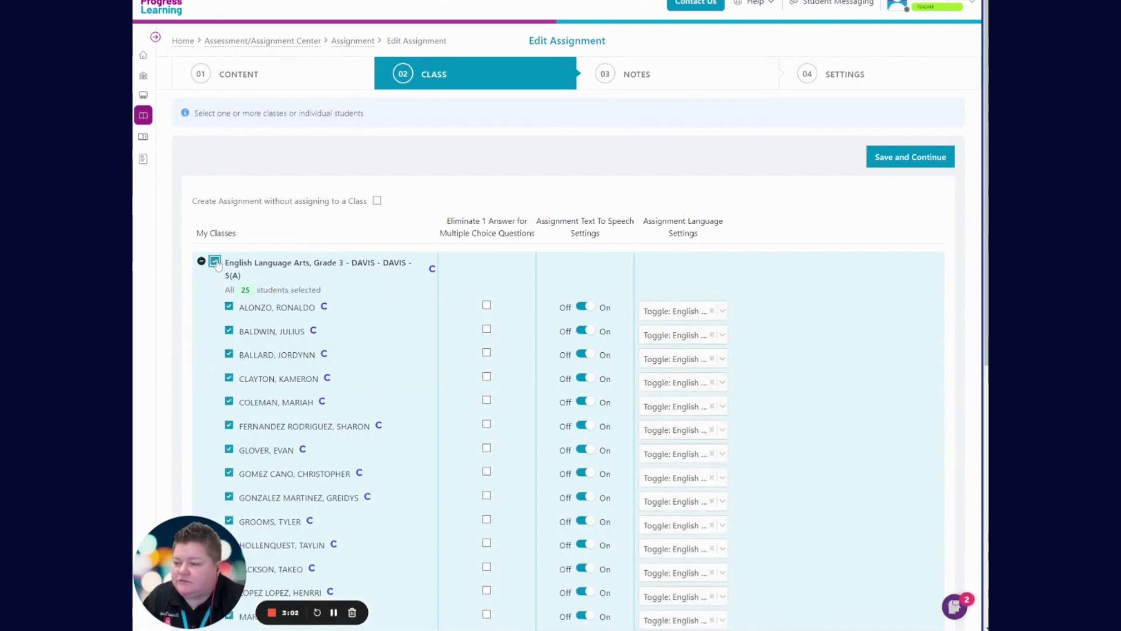
scroll(393, 310, "down", 4)
scroll(393, 310, "down", 3)
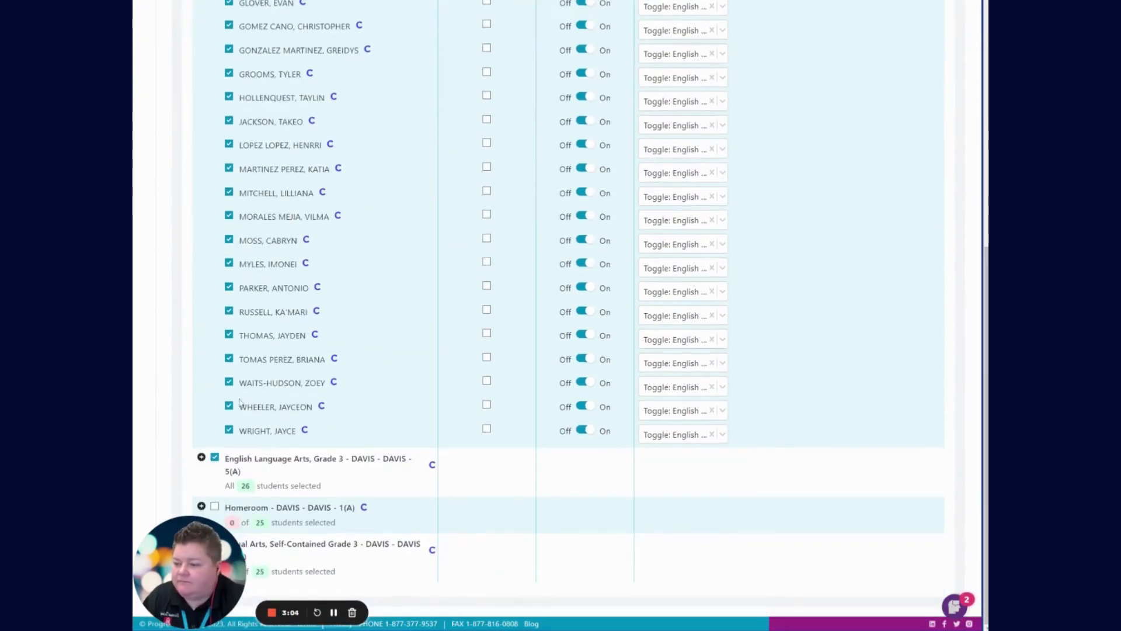
left_click(201, 458)
scroll(202, 462, "down", 10)
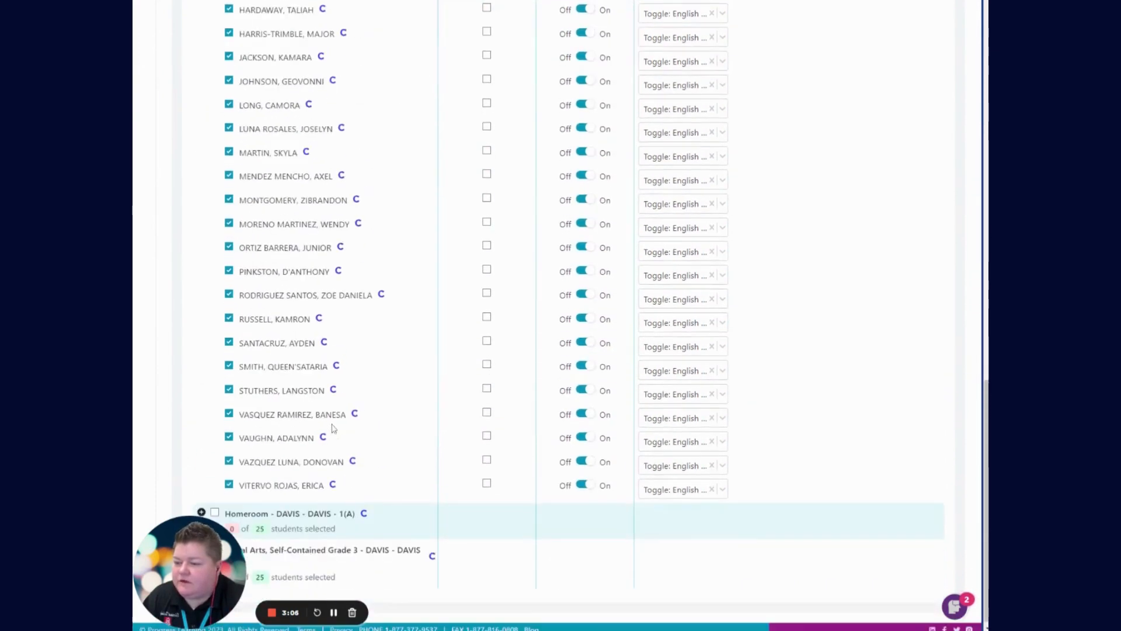
scroll(363, 421, "up", 12)
scroll(413, 412, "up", 10)
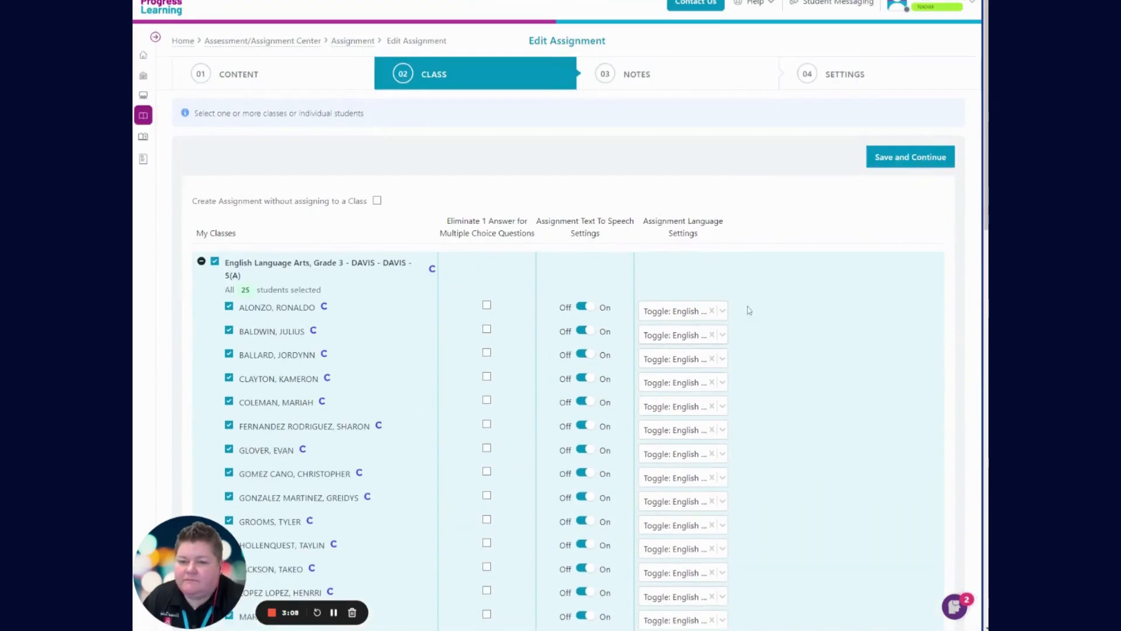
Step: Save the class selection and continue with no notes attached for the students
left_click(896, 168)
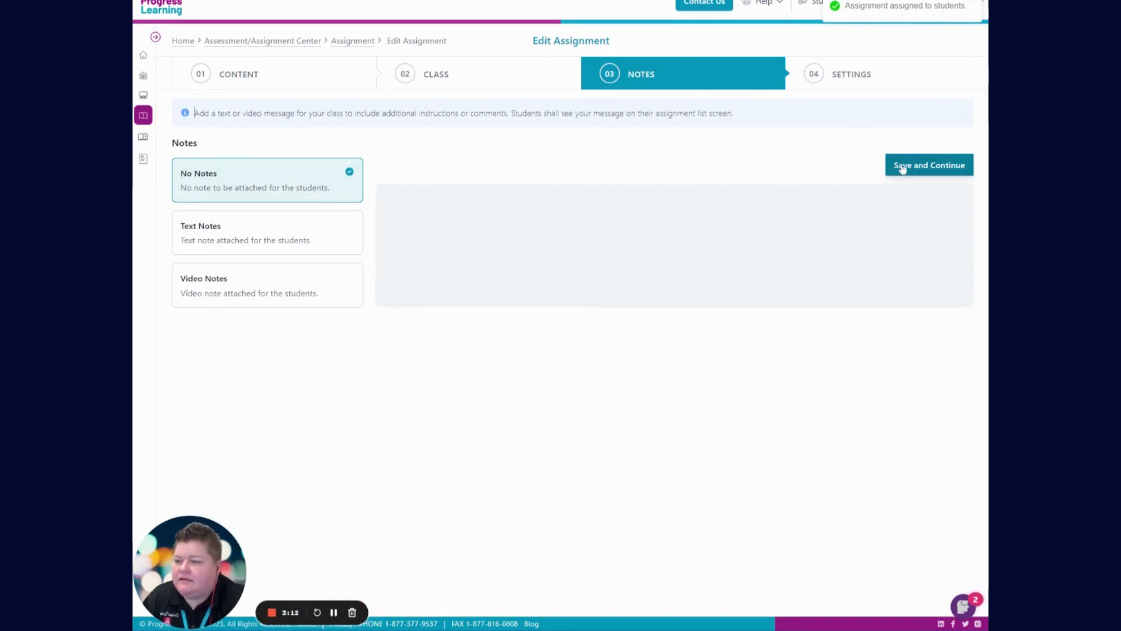
left_click(903, 168)
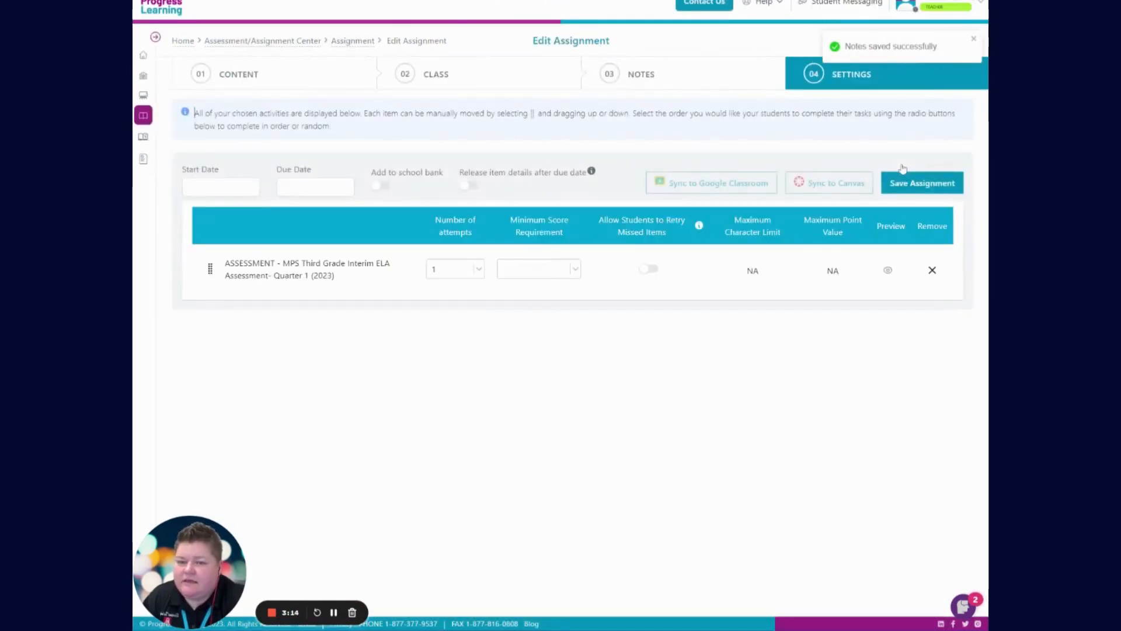
Step: Set the assignment's start date to 10/12/2023 and due date to 10/16/2023, and save the assignment
left_click(231, 188)
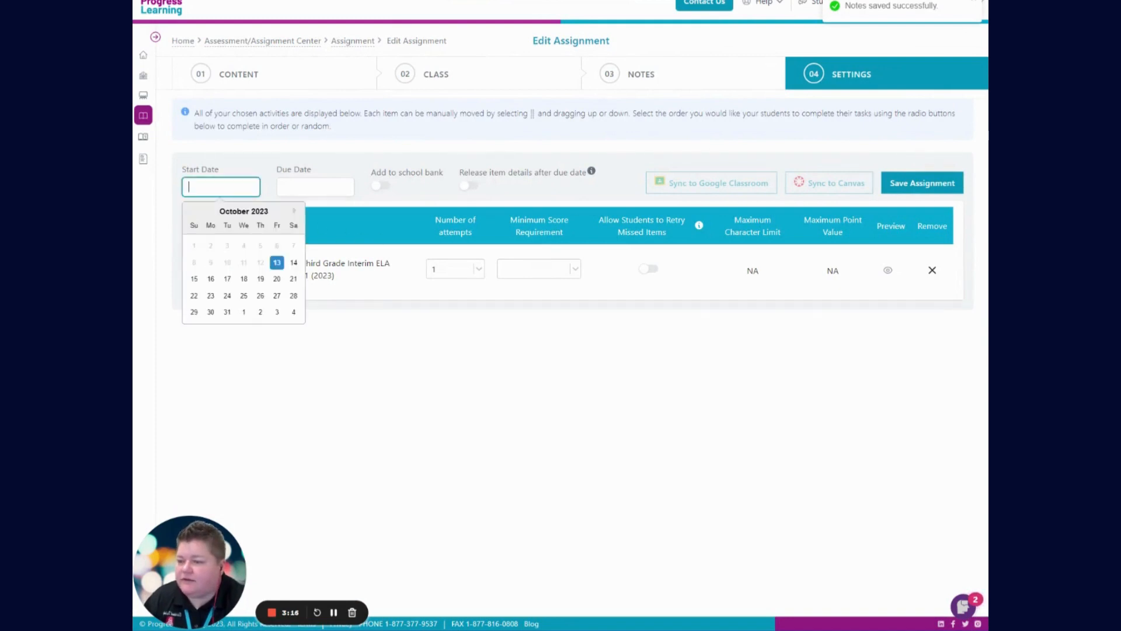
left_click(278, 263)
left_click(316, 187)
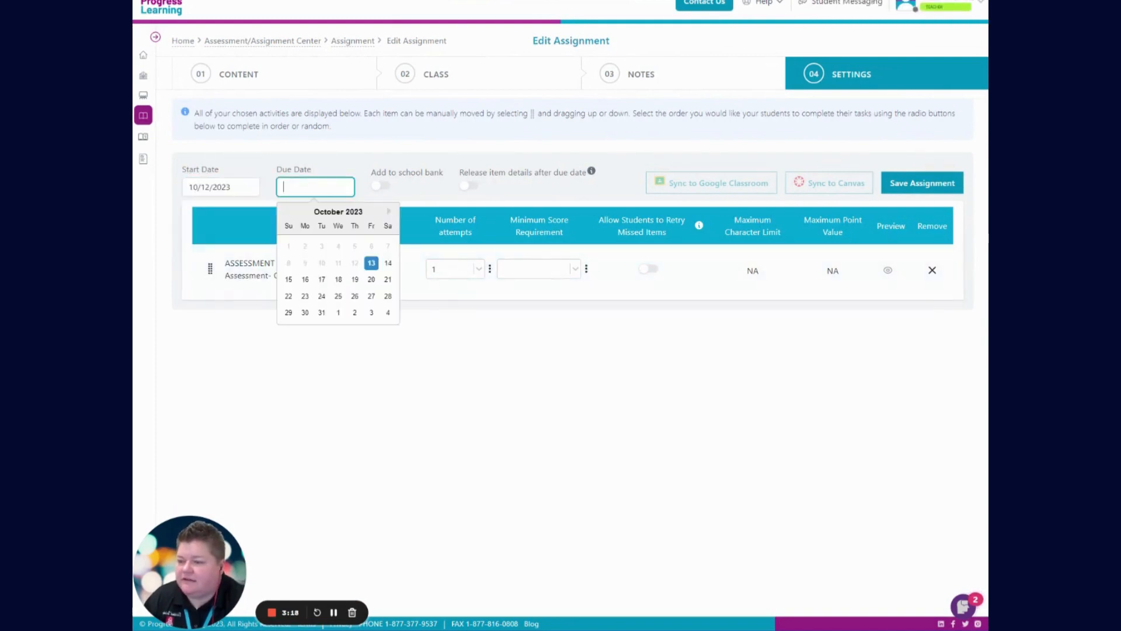
left_click(305, 279)
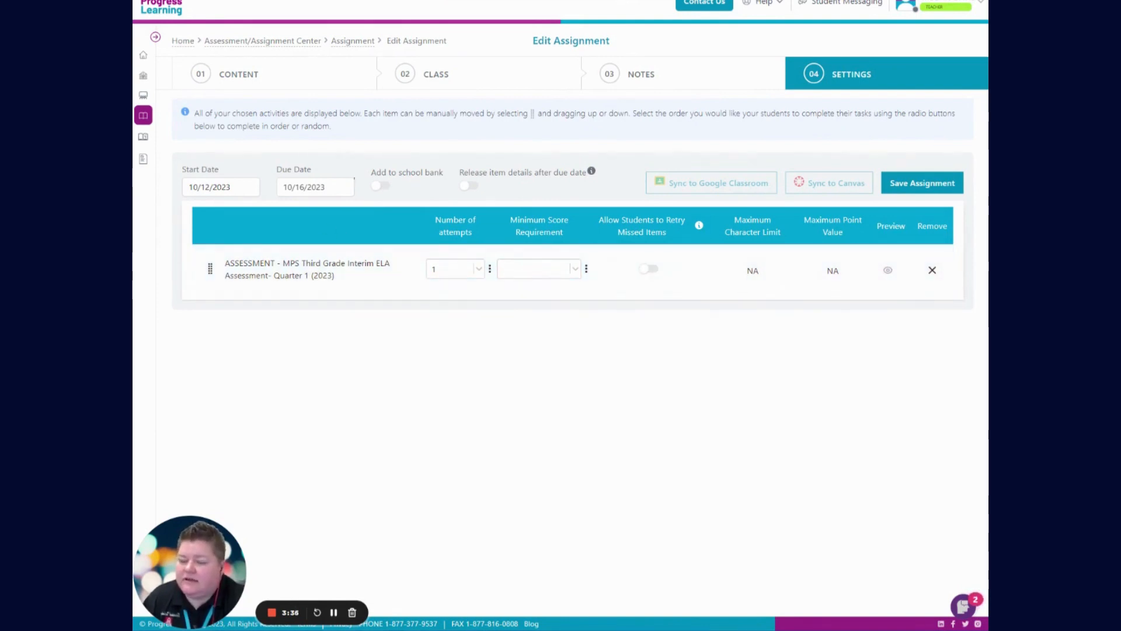
left_click(921, 185)
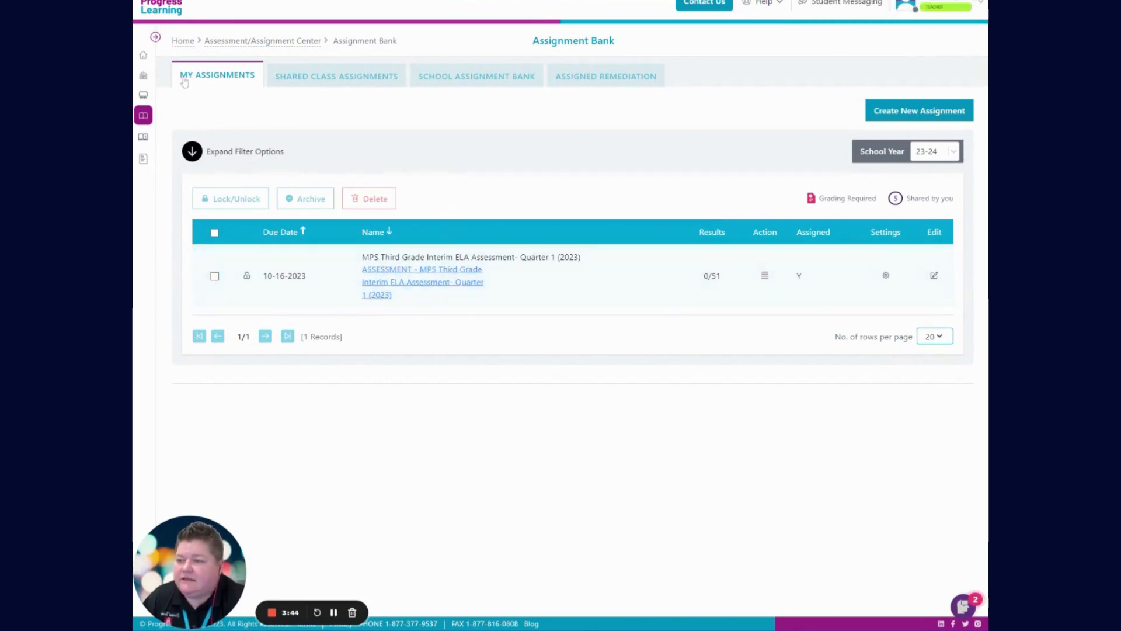
Step: Return to the dashboard and view the class details of the second English Language Arts, Grade 3 class
left_click(183, 41)
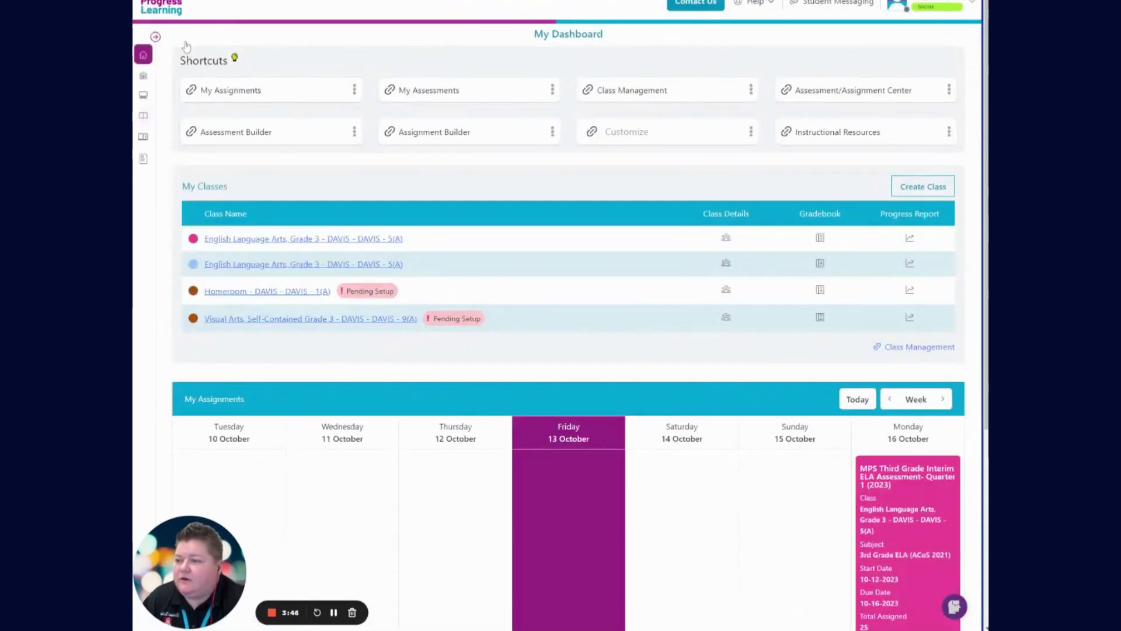
left_click(283, 268)
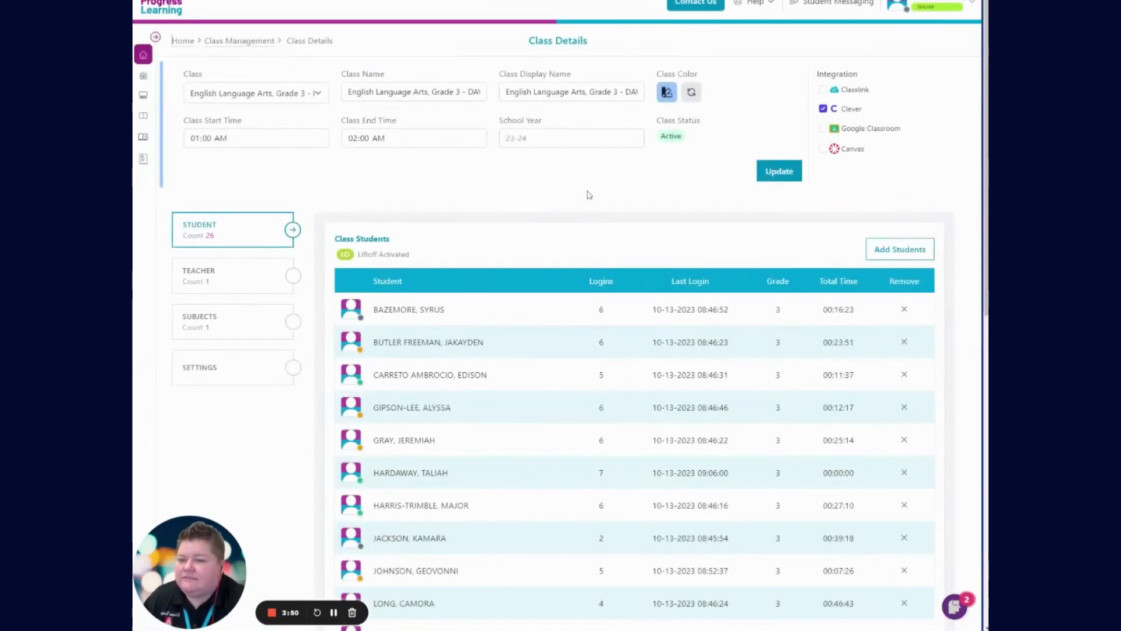
Step: Populate the Live Monitoring Report for 3rd Grade ELA (ACoS 2021), the MPS Third Grade Interim ELA Assessment- Quarter 1 (2023), and the first listed class
left_click(144, 118)
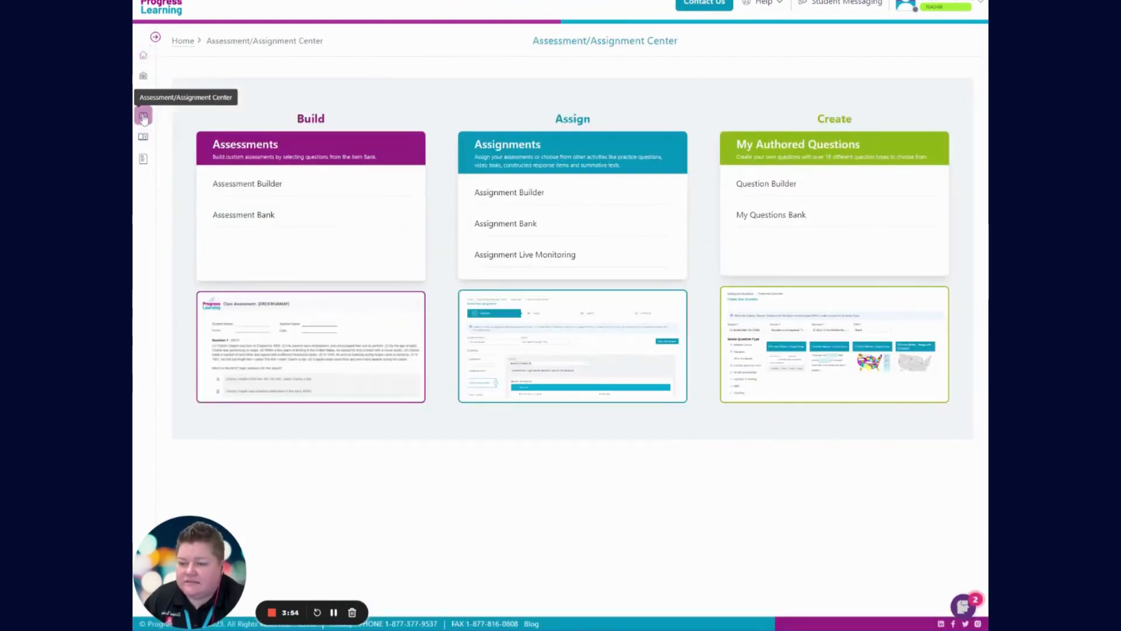
left_click(529, 255)
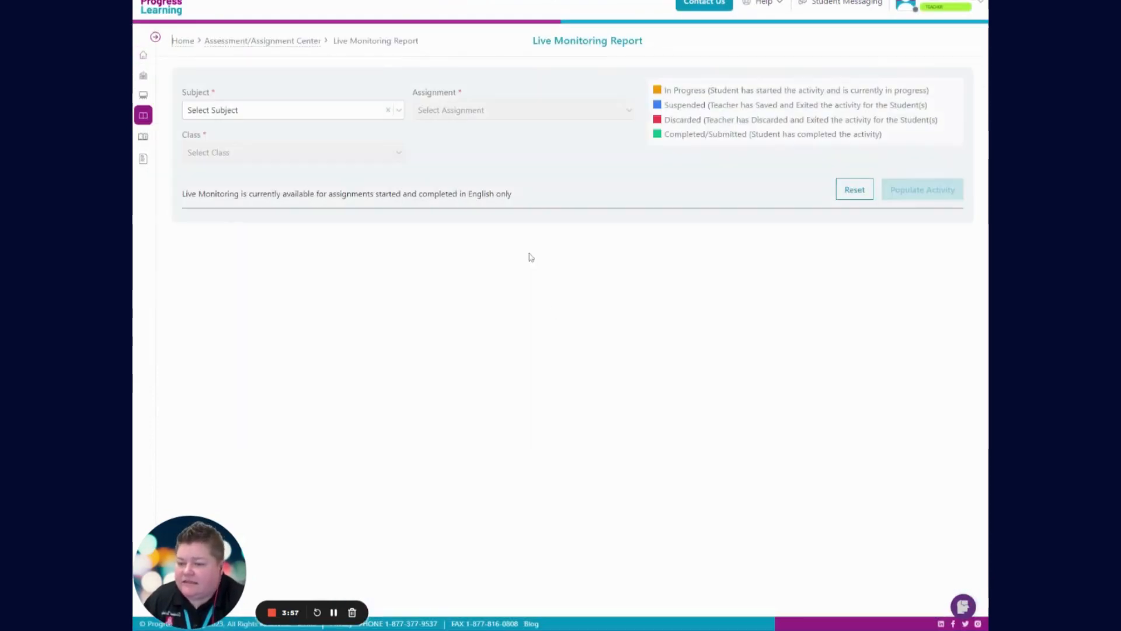
left_click(394, 109)
left_click(344, 173)
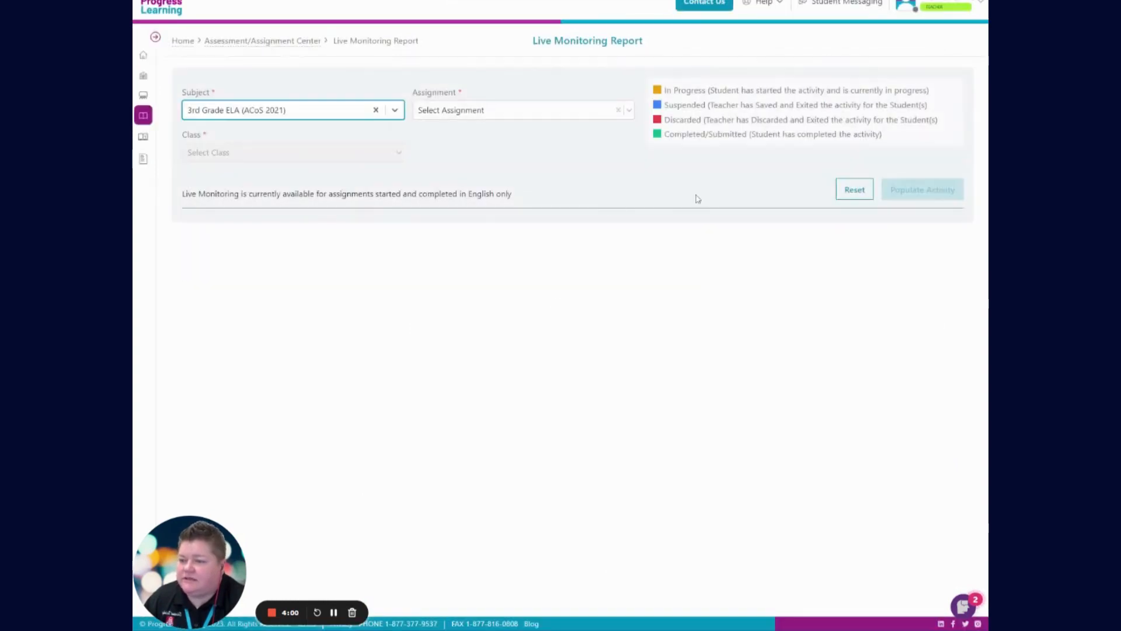
left_click(630, 115)
left_click(593, 159)
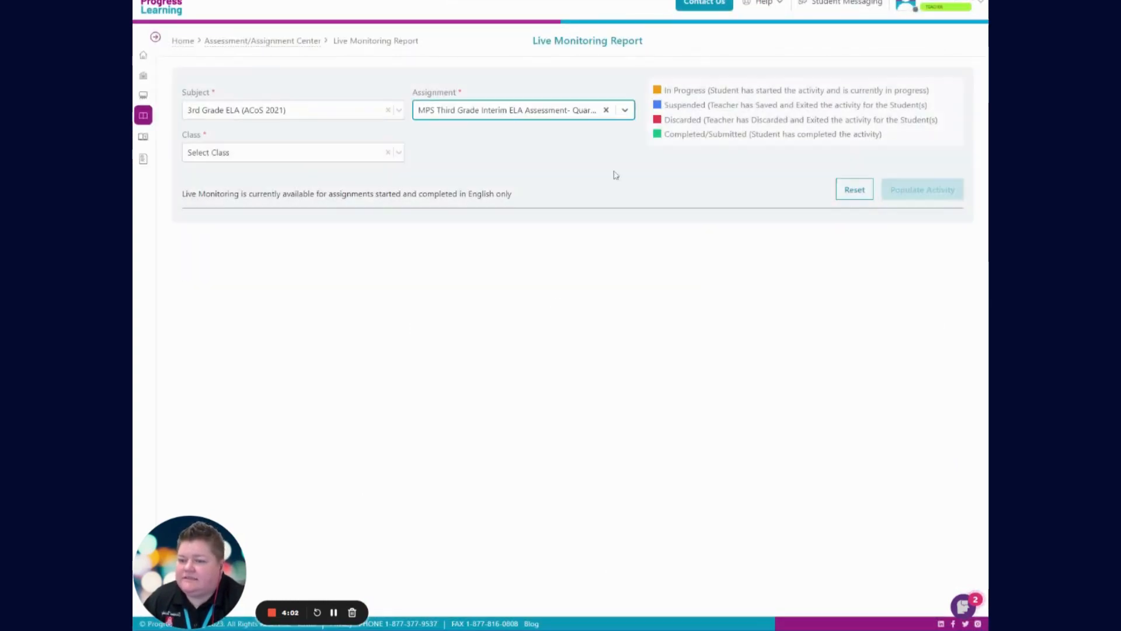
left_click(399, 153)
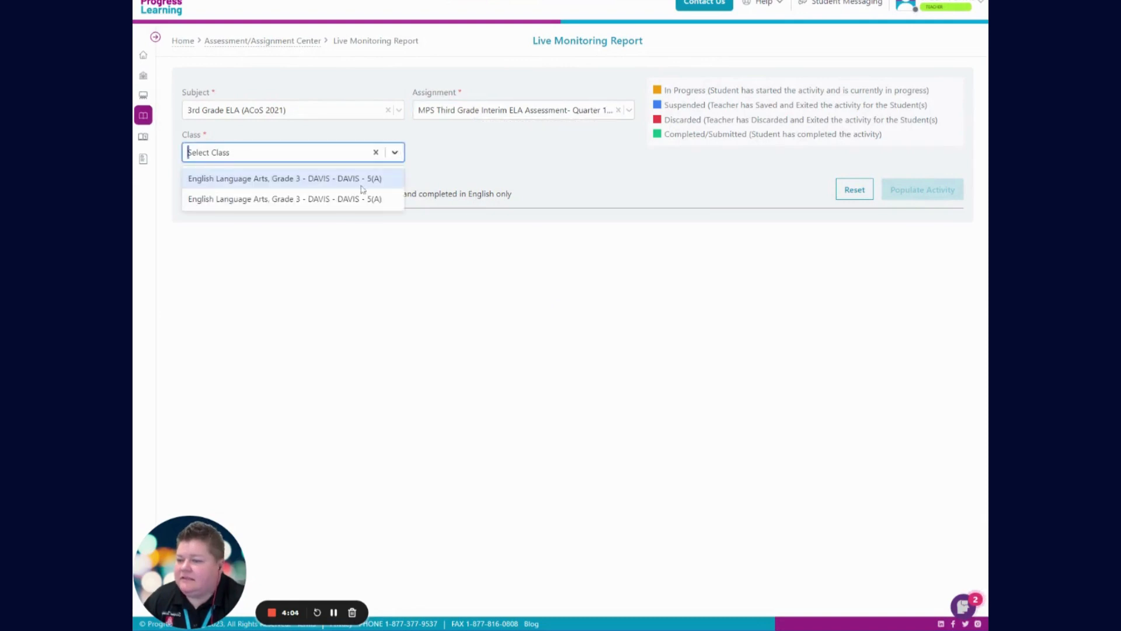
left_click(359, 175)
left_click(928, 188)
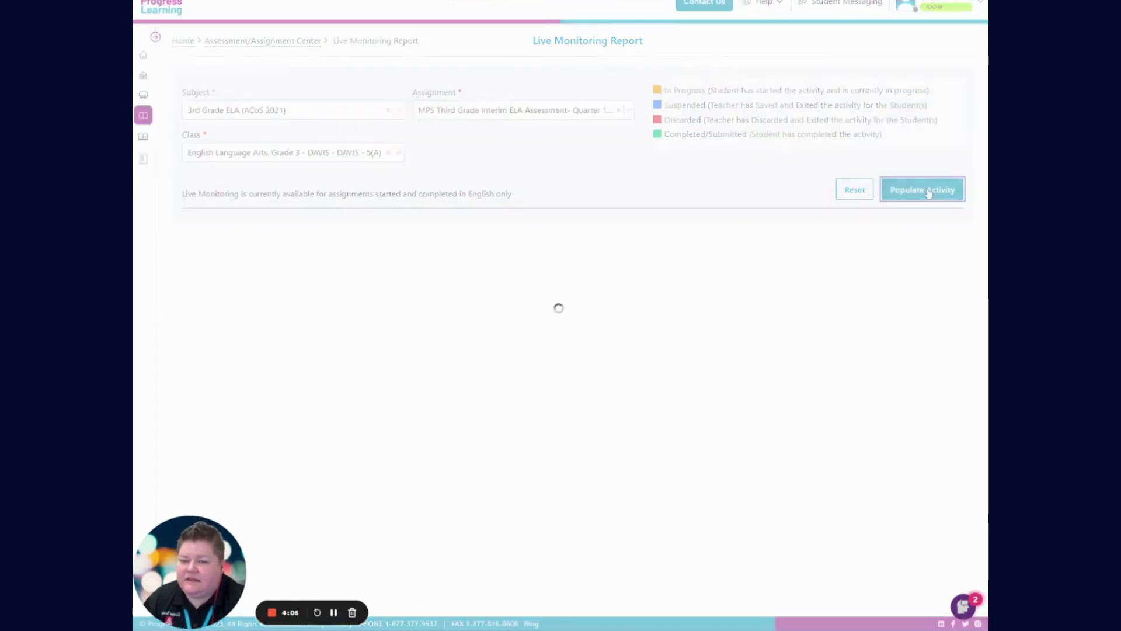